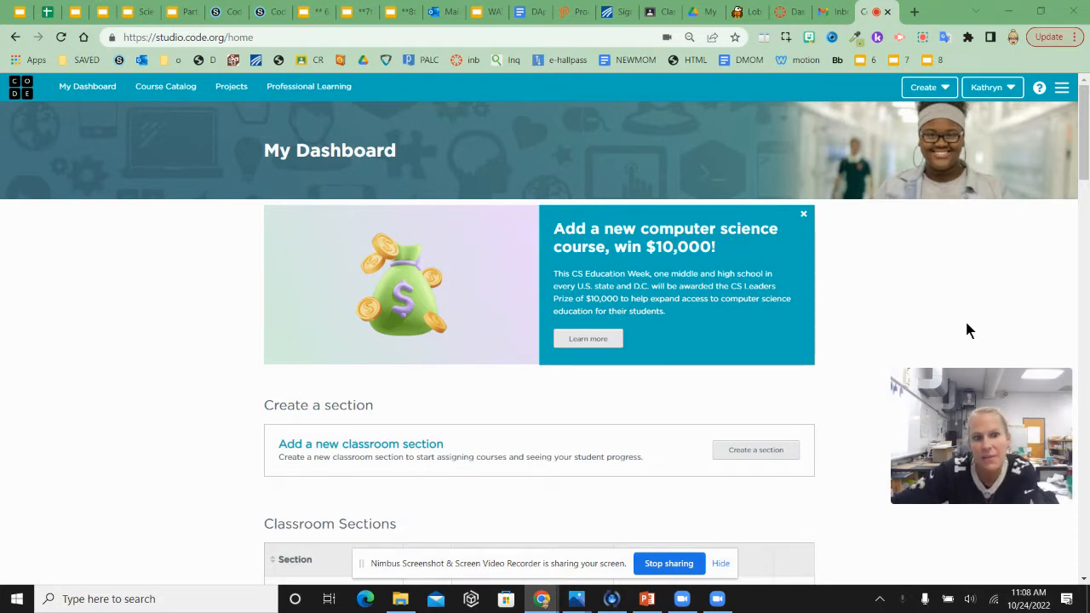
{"action": "scroll", "coordinate": [954, 330], "scroll_direction": "down", "scroll_amount": 2}
{"action": "scroll", "coordinate": [859, 340], "scroll_direction": "down", "scroll_amount": 4}
{"action": "scroll", "coordinate": [861, 438], "scroll_direction": "down", "scroll_amount": 5}
{"action": "scroll", "coordinate": [693, 451], "scroll_direction": "down", "scroll_amount": 6}
{"action": "scroll", "coordinate": [697, 464], "scroll_direction": "up", "scroll_amount": 5}
{"action": "scroll", "coordinate": [367, 303], "scroll_direction": "up", "scroll_amount": 6}
{"action": "scroll", "coordinate": [361, 295], "scroll_direction": "up", "scroll_amount": 6}
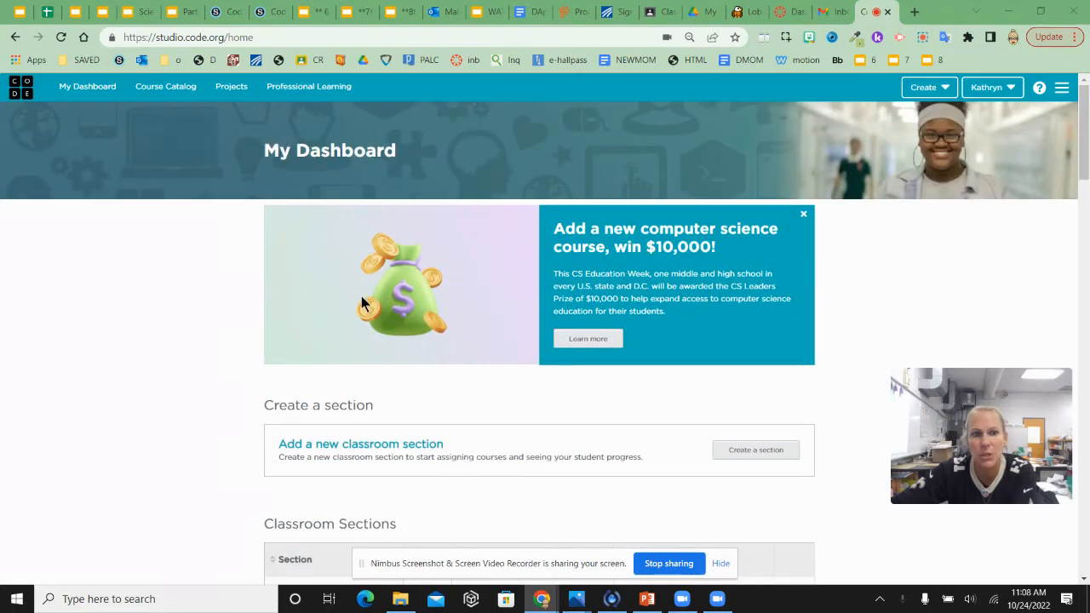
Step: Go to Projects and show the full list of project types to start a Web Lab project
{"action": "left_click", "coordinate": [85, 92]}
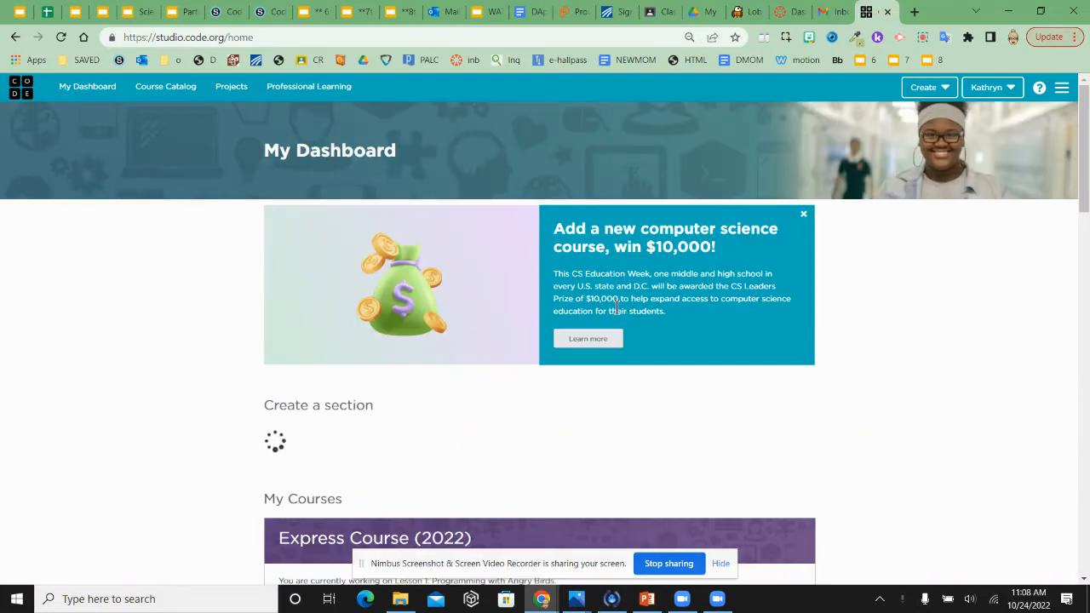
{"action": "scroll", "coordinate": [847, 345], "scroll_direction": "down", "scroll_amount": 3}
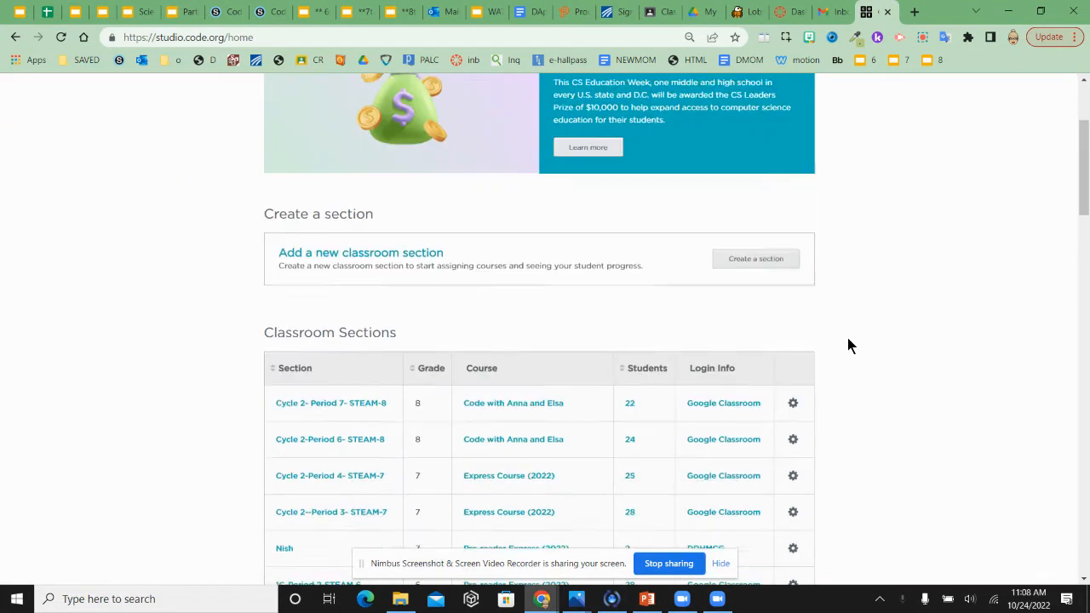
{"action": "scroll", "coordinate": [846, 344], "scroll_direction": "down", "scroll_amount": 3}
{"action": "scroll", "coordinate": [839, 353], "scroll_direction": "down", "scroll_amount": 5}
{"action": "scroll", "coordinate": [827, 363], "scroll_direction": "down", "scroll_amount": 5}
{"action": "scroll", "coordinate": [820, 360], "scroll_direction": "down", "scroll_amount": 5}
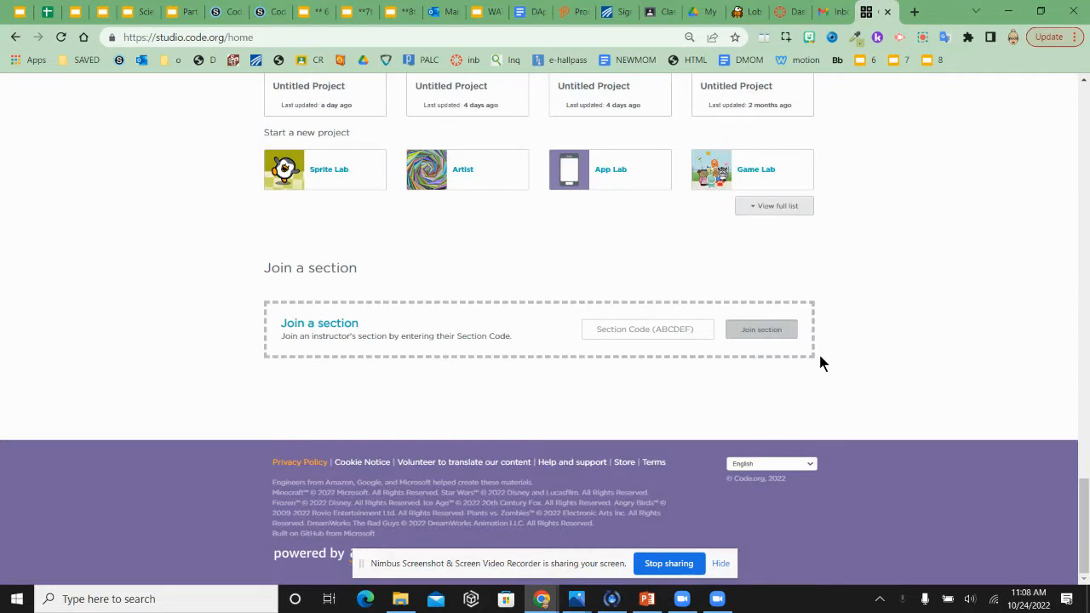
{"action": "scroll", "coordinate": [808, 353], "scroll_direction": "up", "scroll_amount": 4}
{"action": "scroll", "coordinate": [631, 373], "scroll_direction": "down", "scroll_amount": 1}
{"action": "scroll", "coordinate": [632, 374], "scroll_direction": "down", "scroll_amount": 1}
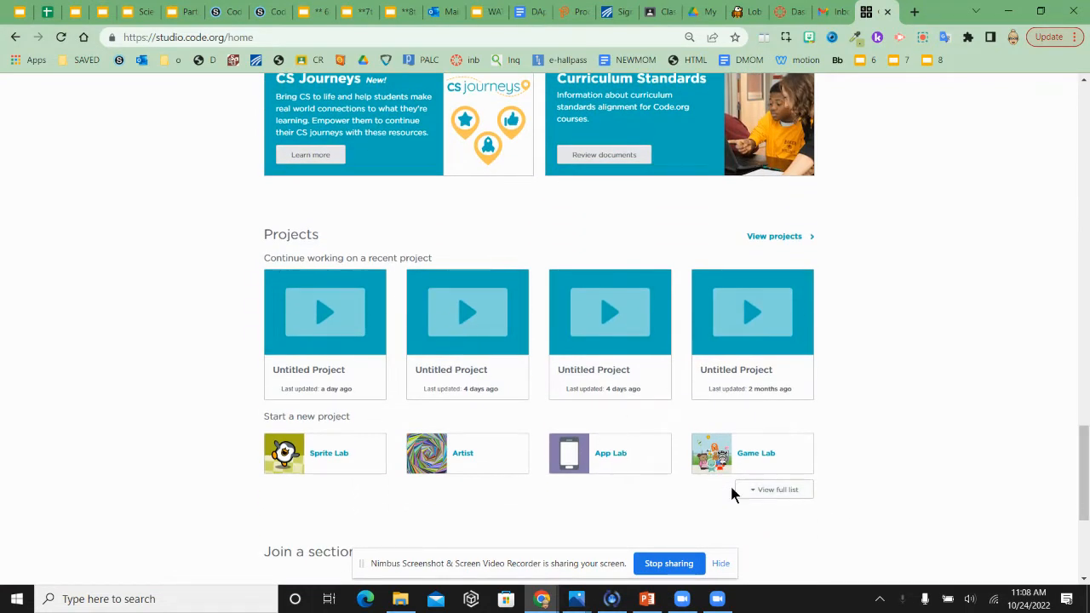
{"action": "scroll", "coordinate": [767, 426], "scroll_direction": "up", "scroll_amount": 10}
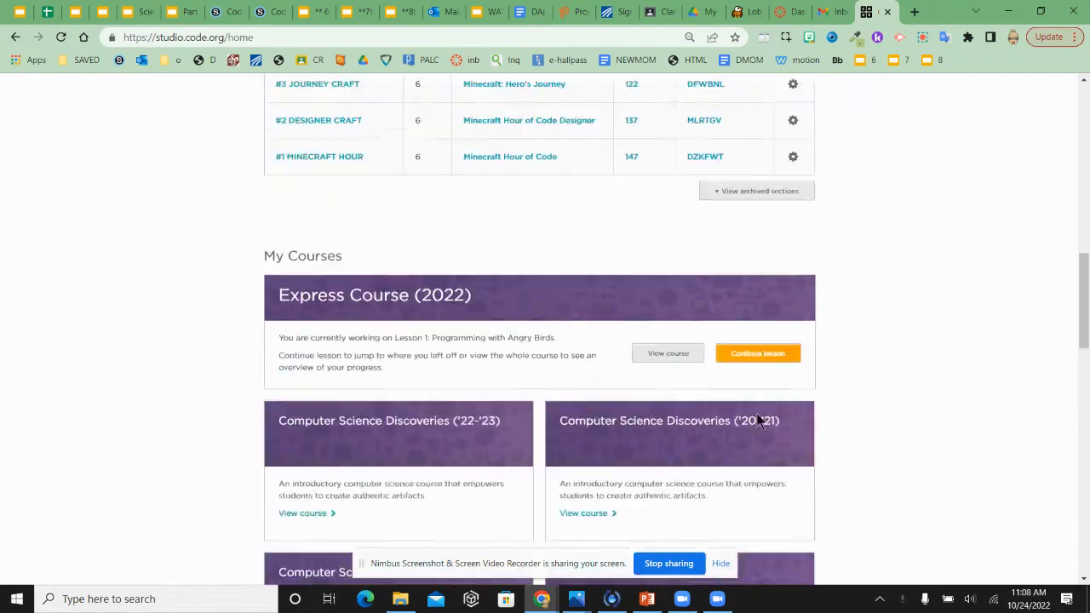
{"action": "scroll", "coordinate": [1023, 358], "scroll_direction": "up", "scroll_amount": 2}
{"action": "scroll", "coordinate": [1064, 213], "scroll_direction": "up", "scroll_amount": 5}
{"action": "scroll", "coordinate": [1057, 127], "scroll_direction": "up", "scroll_amount": 5}
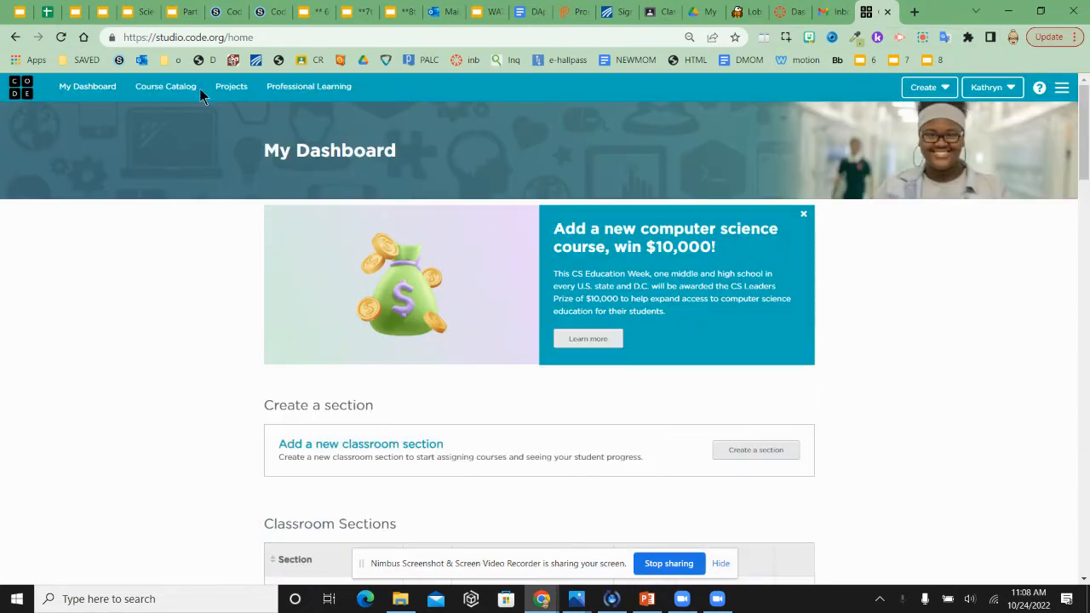
{"action": "left_click", "coordinate": [229, 87]}
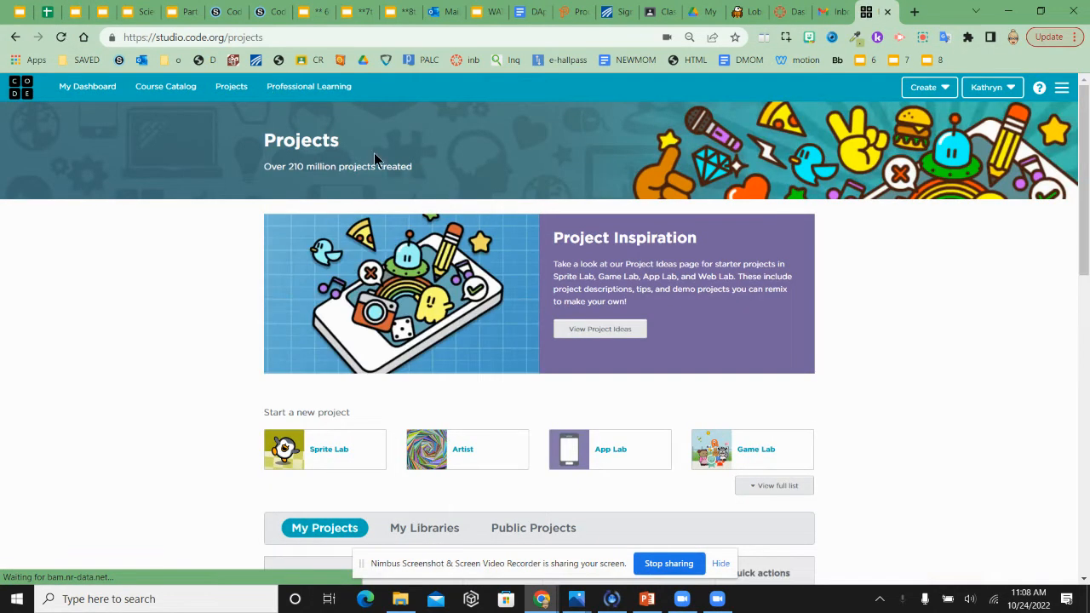
{"action": "scroll", "coordinate": [596, 400], "scroll_direction": "down", "scroll_amount": 4}
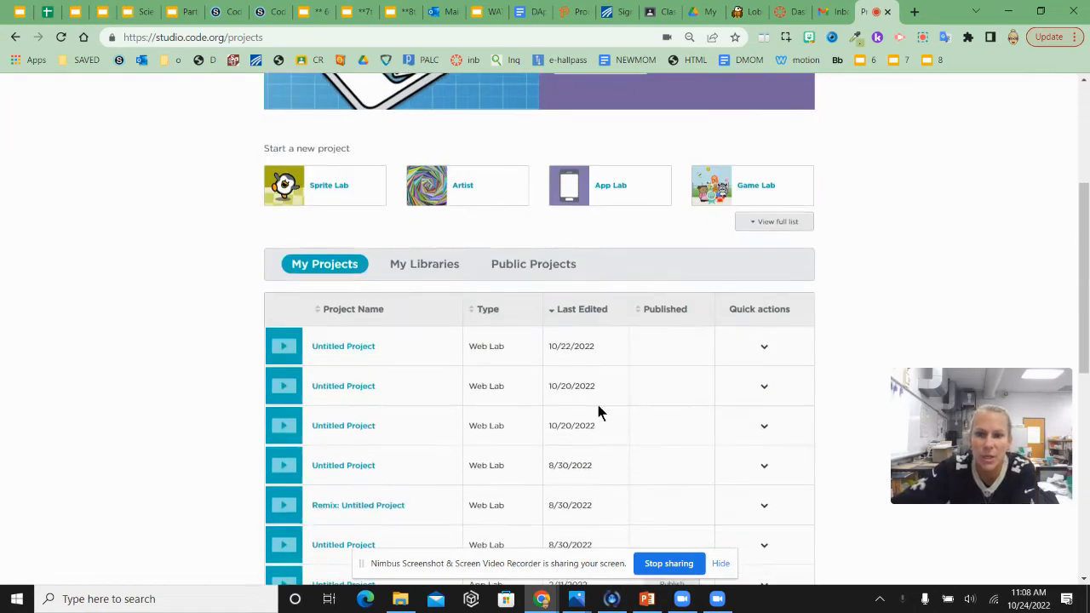
{"action": "scroll", "coordinate": [465, 367], "scroll_direction": "down", "scroll_amount": 7}
{"action": "scroll", "coordinate": [474, 377], "scroll_direction": "up", "scroll_amount": 6}
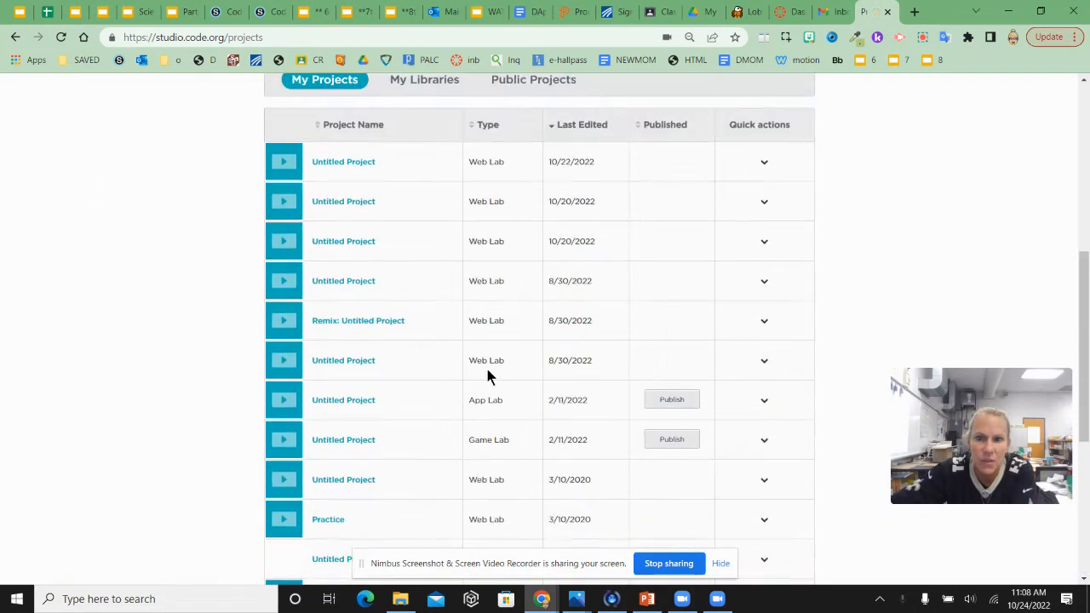
{"action": "scroll", "coordinate": [486, 378], "scroll_direction": "up", "scroll_amount": 5}
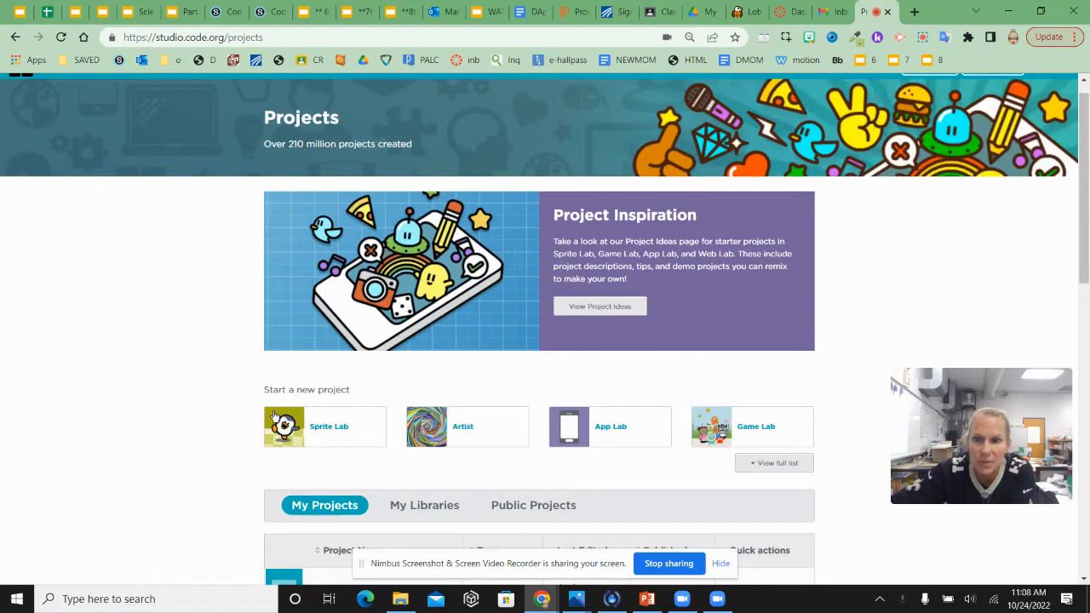
{"action": "left_click", "coordinate": [762, 465]}
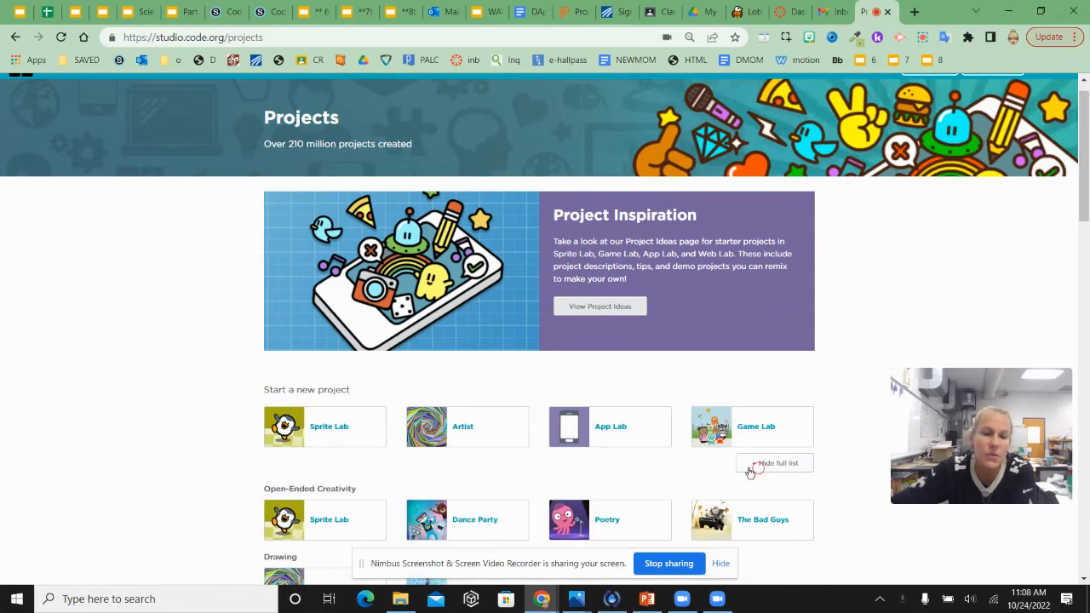
{"action": "scroll", "coordinate": [559, 451], "scroll_direction": "down", "scroll_amount": 3}
{"action": "scroll", "coordinate": [503, 451], "scroll_direction": "down", "scroll_amount": 2}
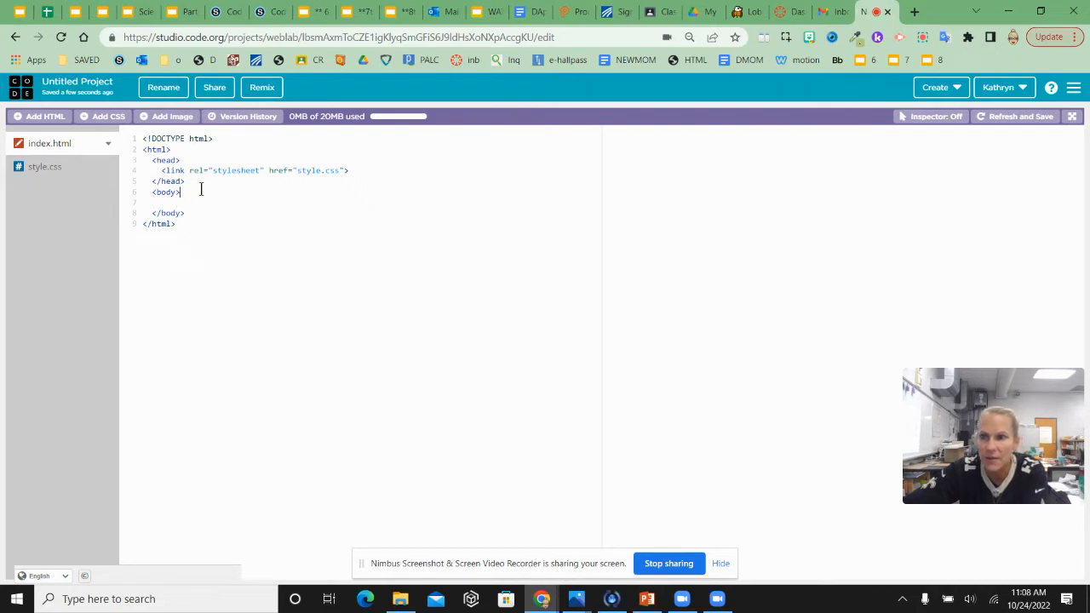
Step: Add blank lines inside the body of index.html and rest the insertion point on one
{"action": "left_click", "coordinate": [369, 195]}
{"action": "key", "text": "Return"}
{"action": "key", "text": "Return"}
{"action": "key", "text": "Return"}
{"action": "key", "text": "Return"}
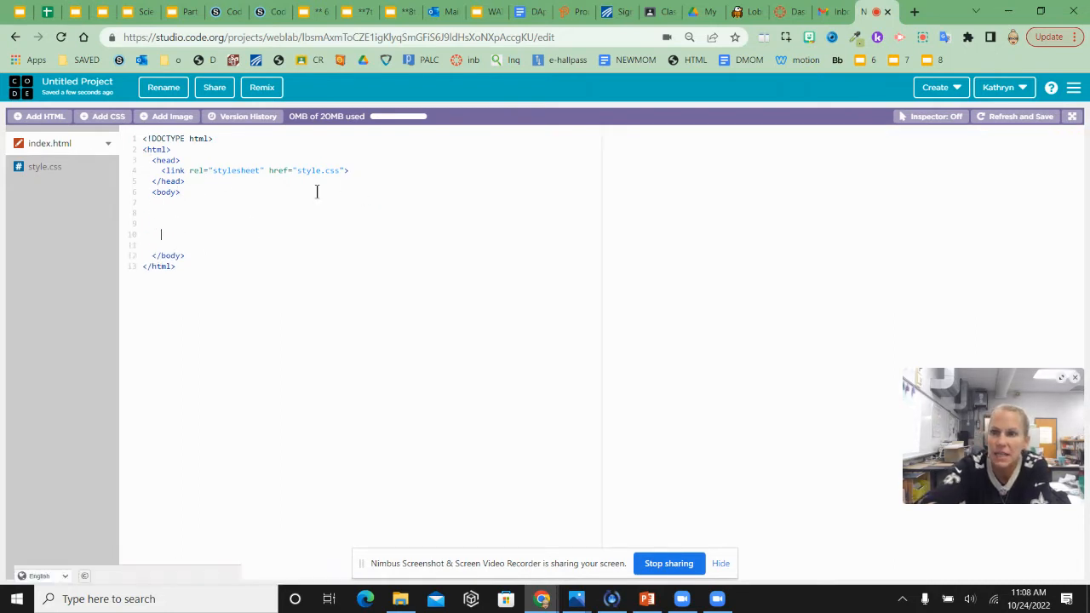
{"action": "key", "text": "Return"}
{"action": "key", "text": "Return"}
{"action": "key", "text": "Return"}
{"action": "key", "text": "Return"}
{"action": "key", "text": "Return"}
{"action": "key", "text": "Return"}
{"action": "key", "text": "Return"}
{"action": "key", "text": "Return"}
{"action": "key", "text": "Return"}
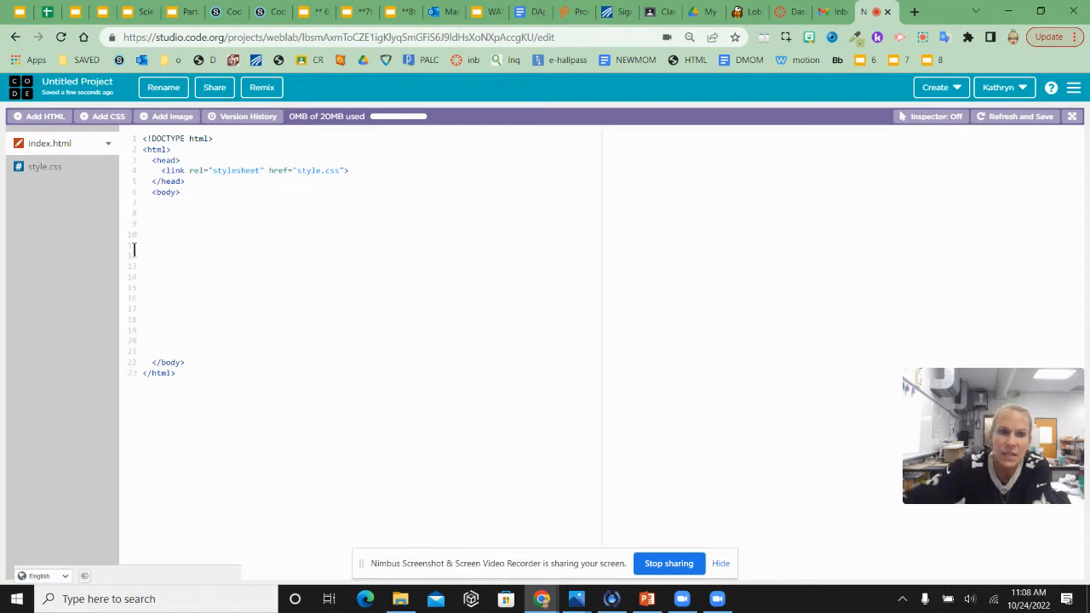
{"action": "left_click", "coordinate": [171, 202]}
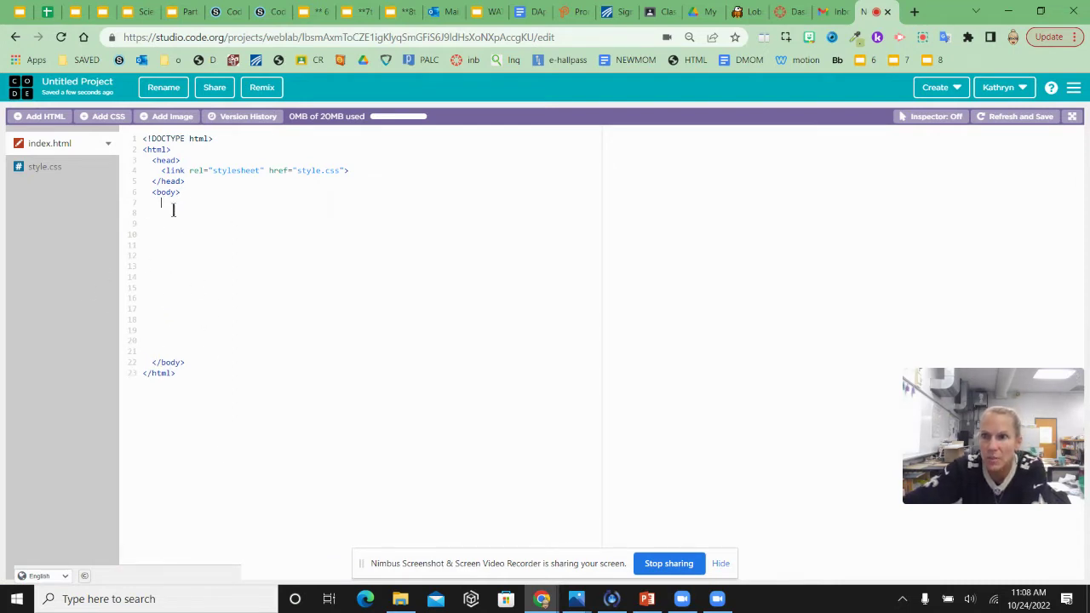
Step: Add a new.html file, then delete it so only index.html and style.css remain
{"action": "left_click", "coordinate": [31, 118]}
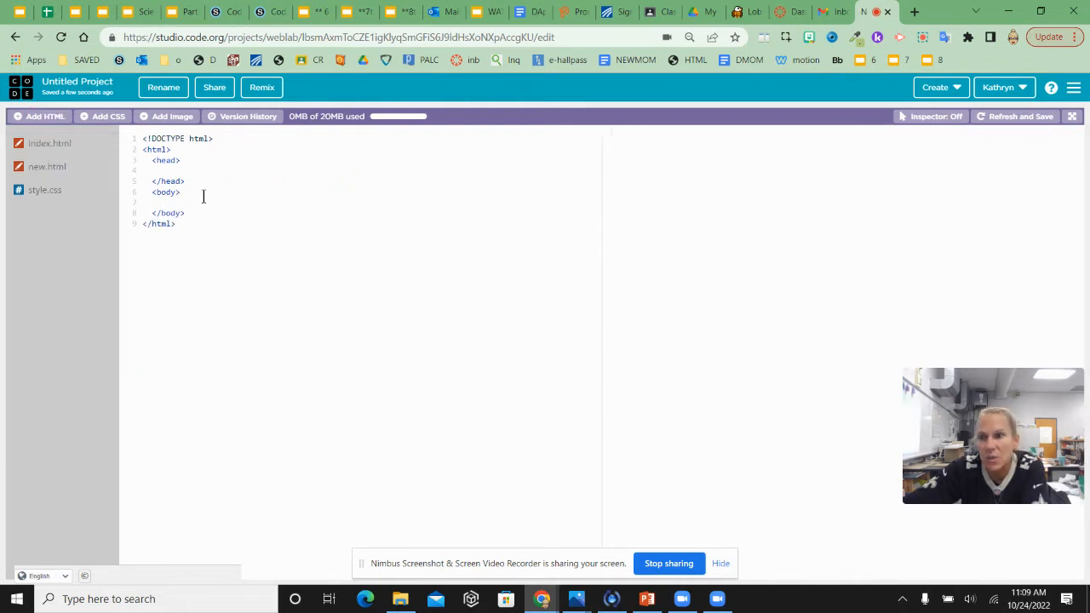
{"action": "mouse_move", "coordinate": [48, 167]}
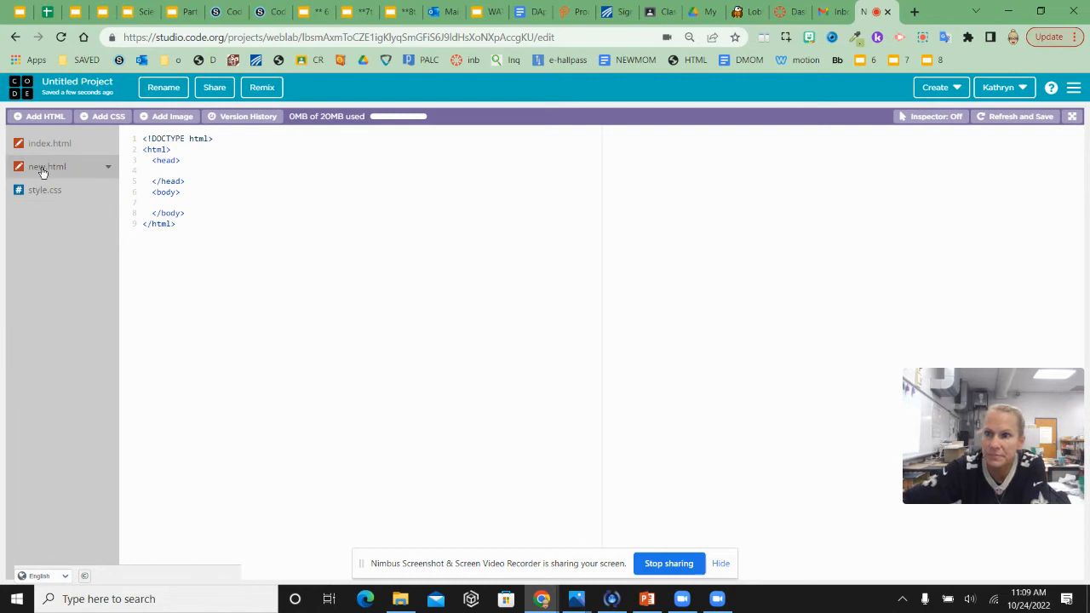
{"action": "left_click", "coordinate": [107, 167]}
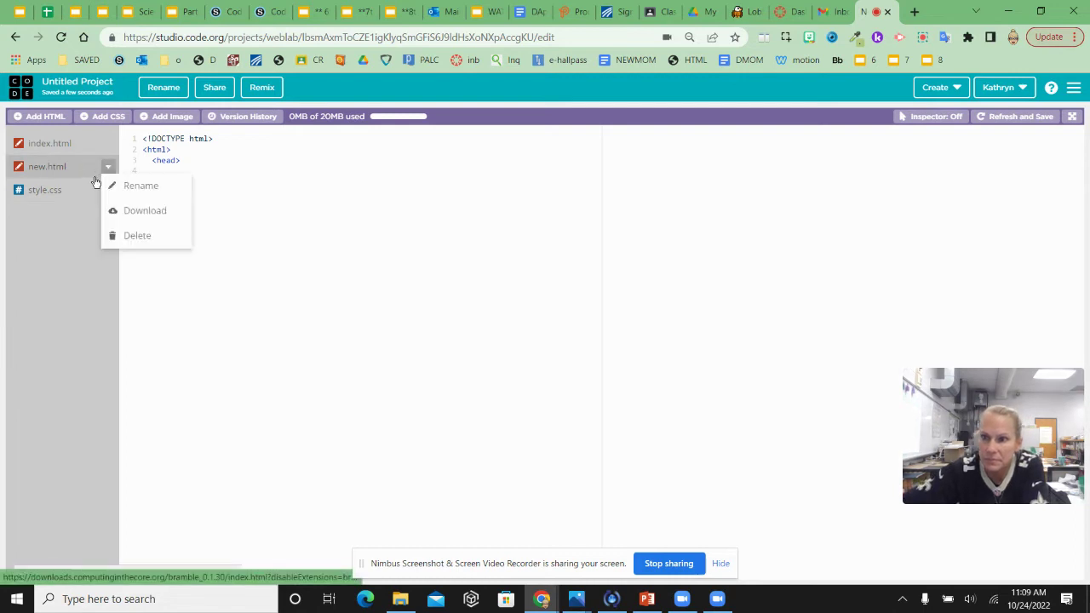
{"action": "left_click", "coordinate": [133, 236]}
{"action": "left_click", "coordinate": [605, 251]}
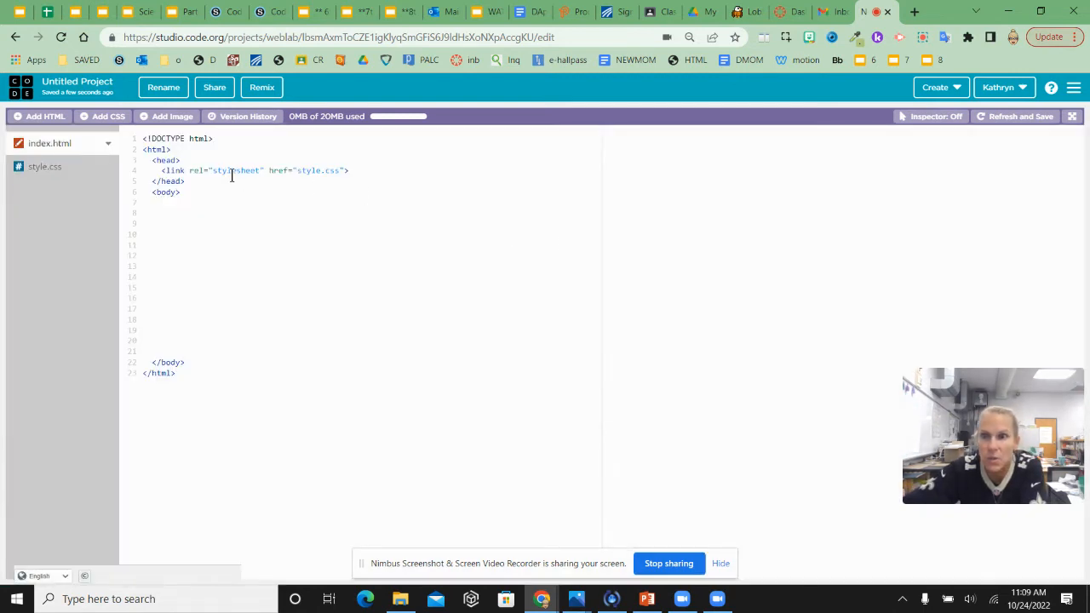
{"action": "left_click", "coordinate": [175, 232]}
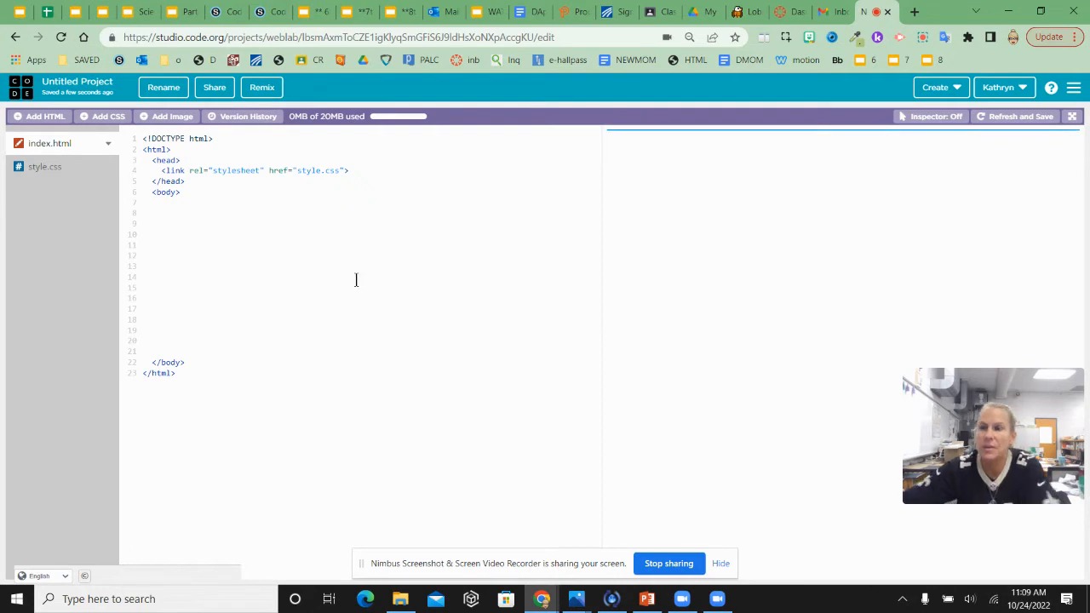
{"action": "type", "text": "<h1"}
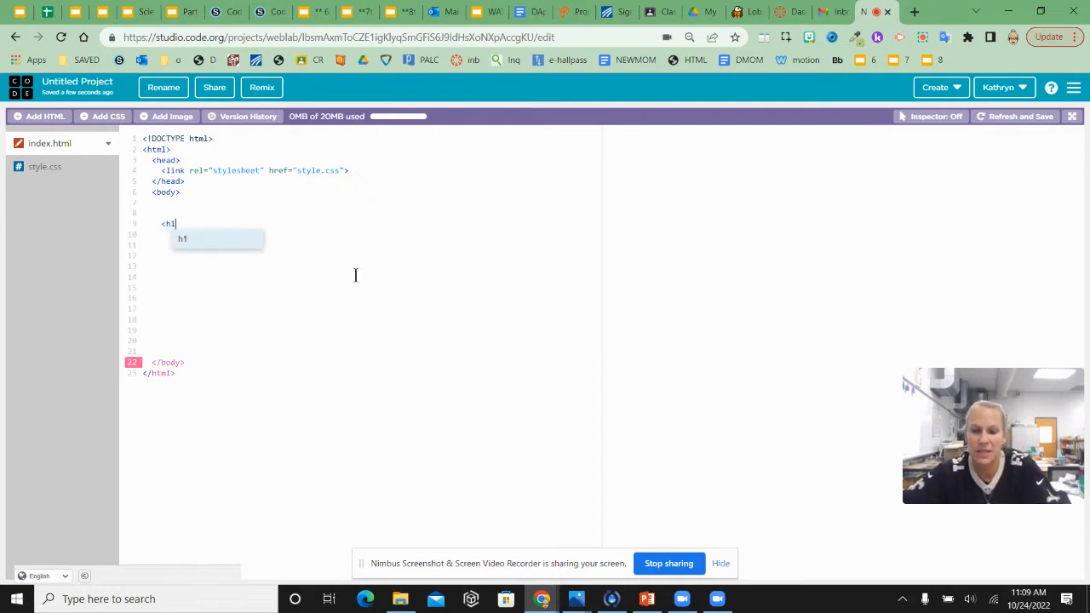
{"action": "type", "text": ">Hi"}
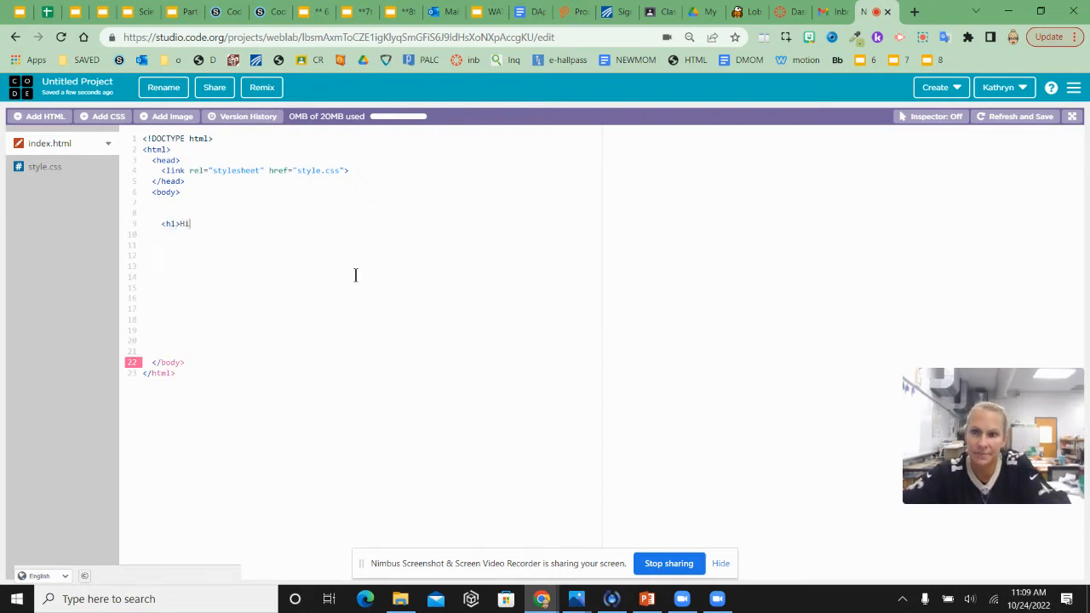
{"action": "type", "text": "</h"}
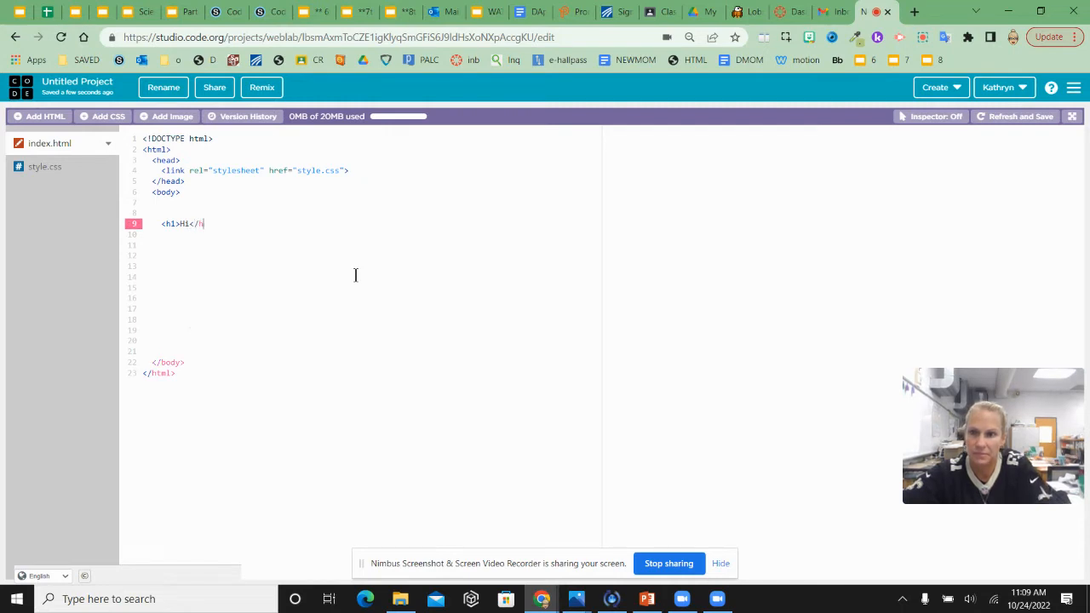
{"action": "type", "text": "1>"}
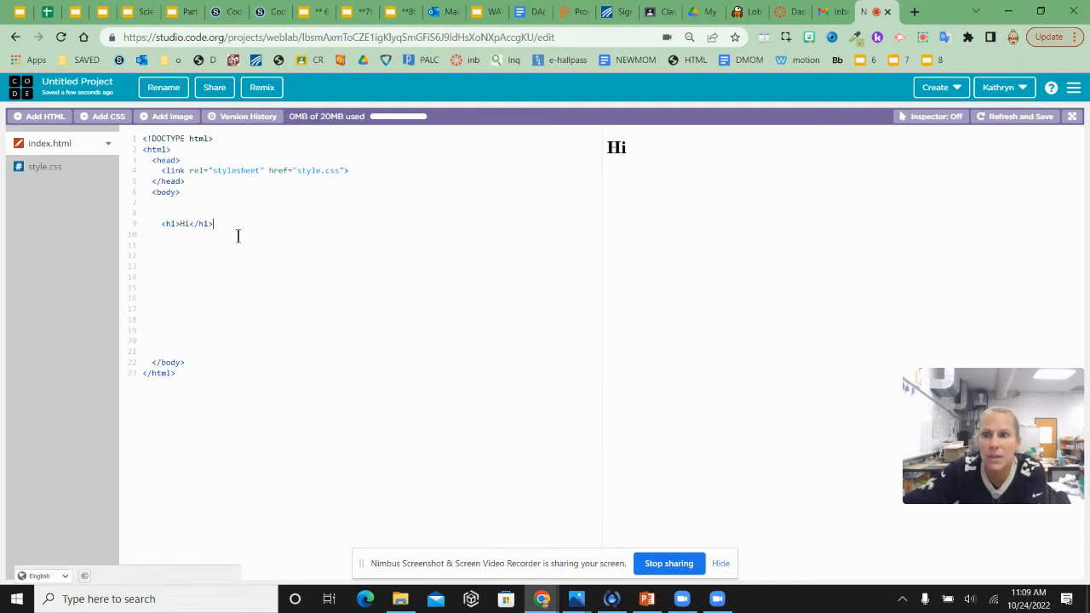
{"action": "left_click_drag", "start_coordinate": [214, 224], "coordinate": [89, 227]}
{"action": "key", "text": "BackSpace"}
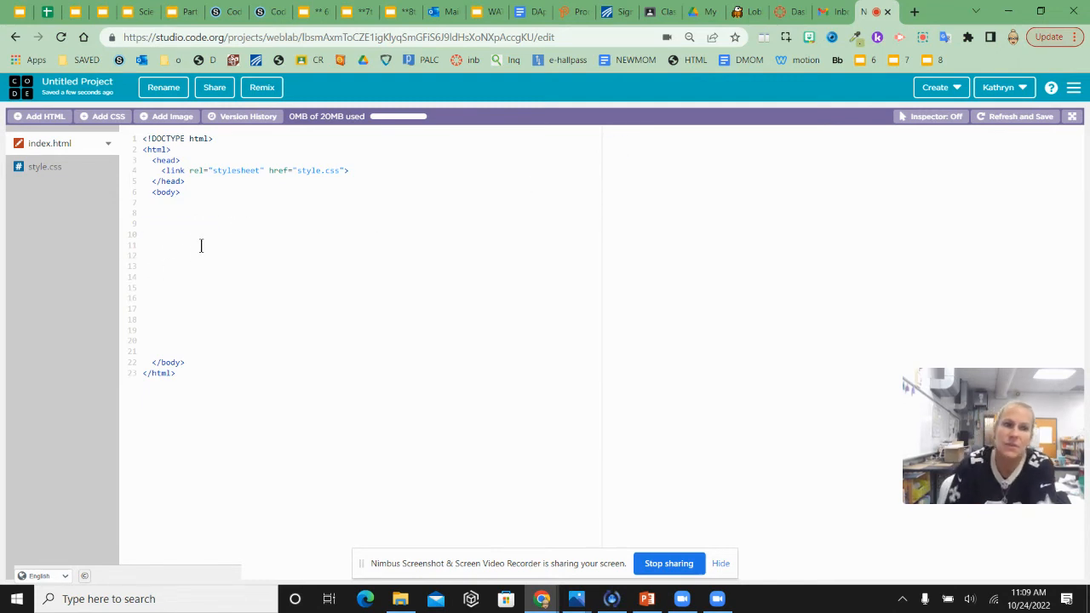